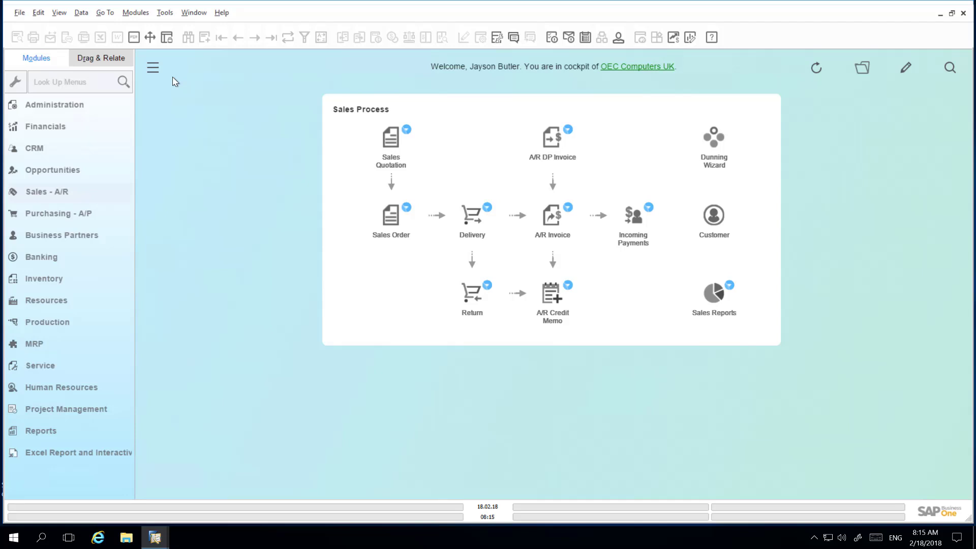
Open a new sales order through the 'sales order' menu search.
{"action": "left_click", "coordinate": [83, 78]}
{"action": "type", "text": "sales or"}
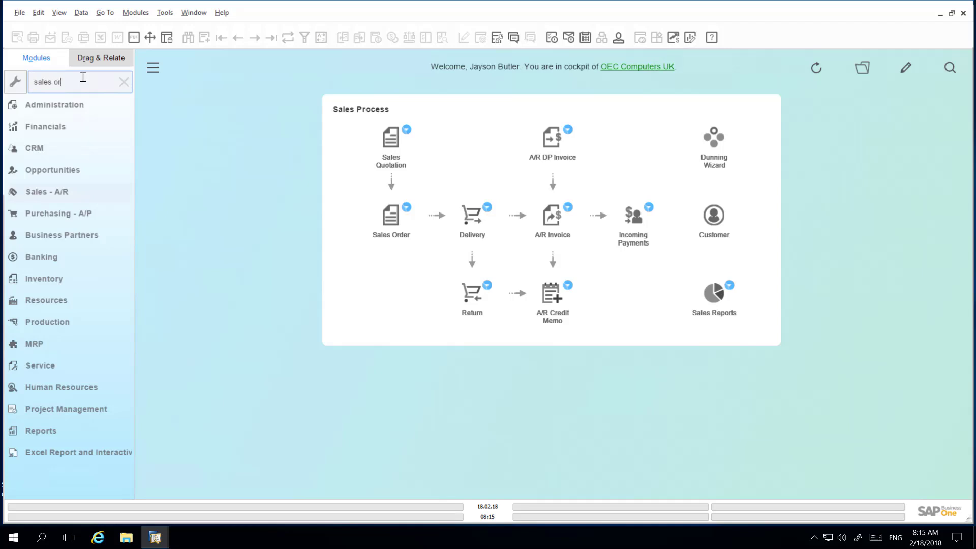
{"action": "type", "text": "der"}
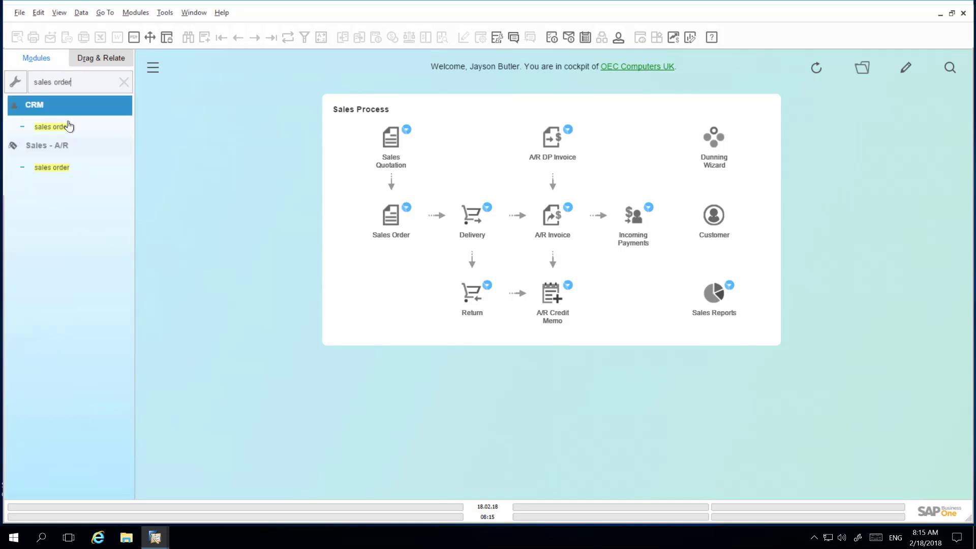
{"action": "left_click", "coordinate": [71, 127]}
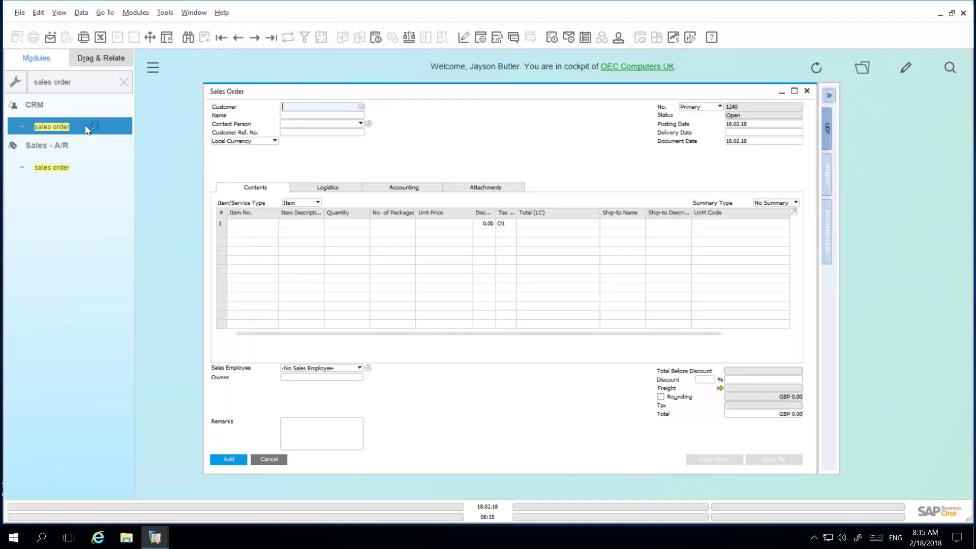
Set Maxi-Teq as the customer and add item A00001, J.B. Officeprint 1420, on line one.
{"action": "left_click", "coordinate": [362, 107]}
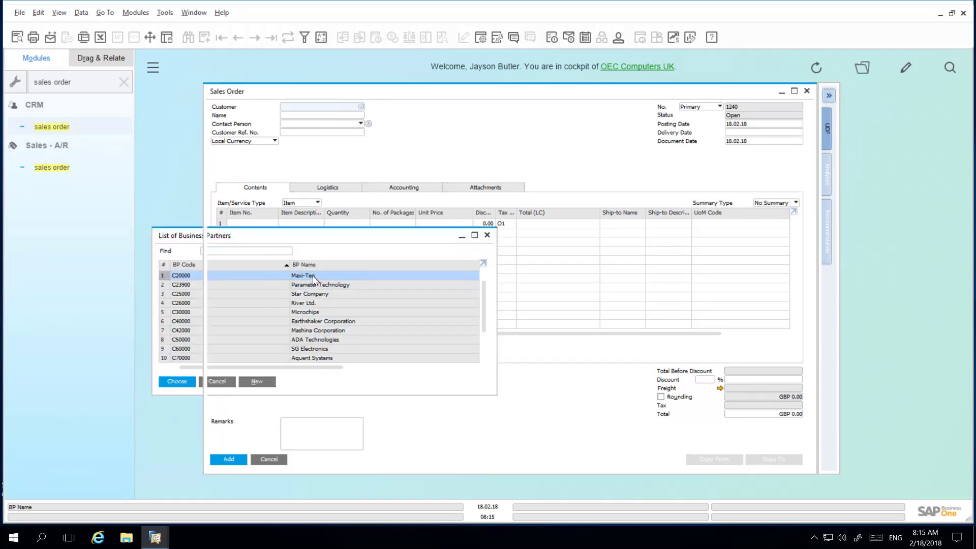
{"action": "double_click", "coordinate": [312, 277]}
{"action": "left_click", "coordinate": [275, 228]}
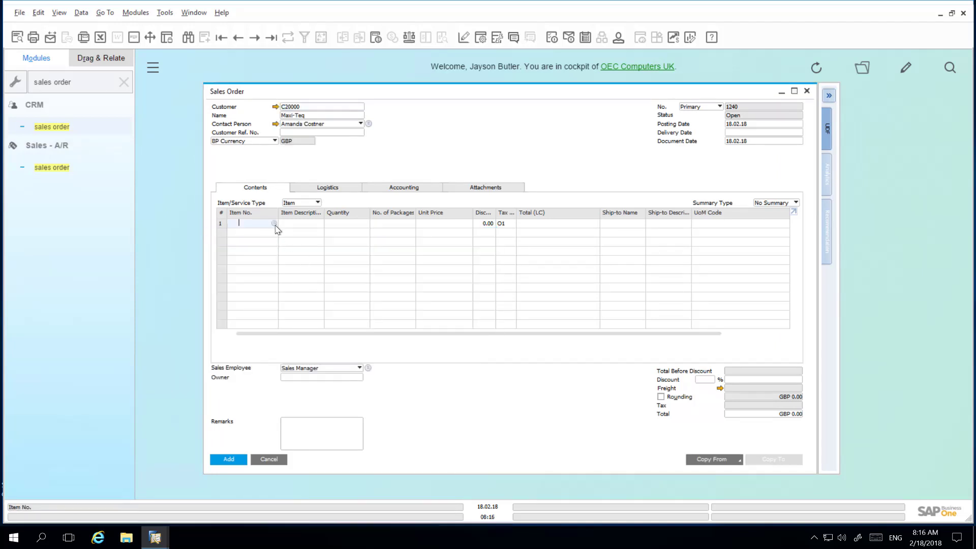
{"action": "left_click", "coordinate": [274, 224]}
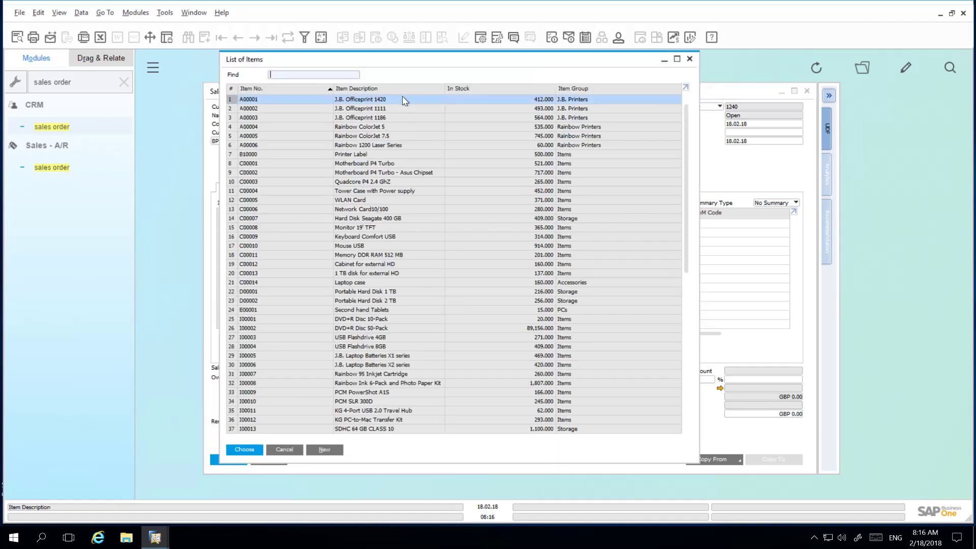
{"action": "double_click", "coordinate": [405, 103]}
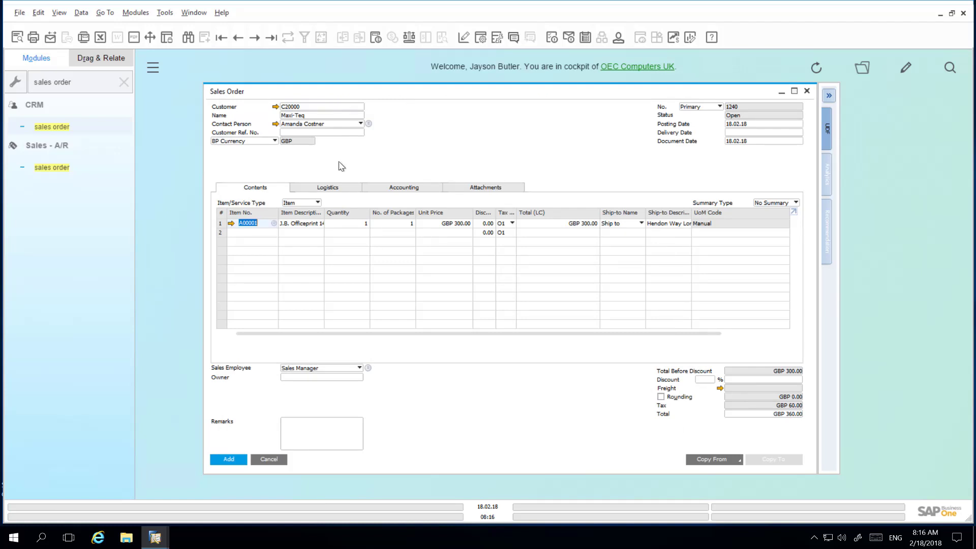
Make the Whse column visible and active in the sales order's item table.
{"action": "left_click", "coordinate": [481, 38]}
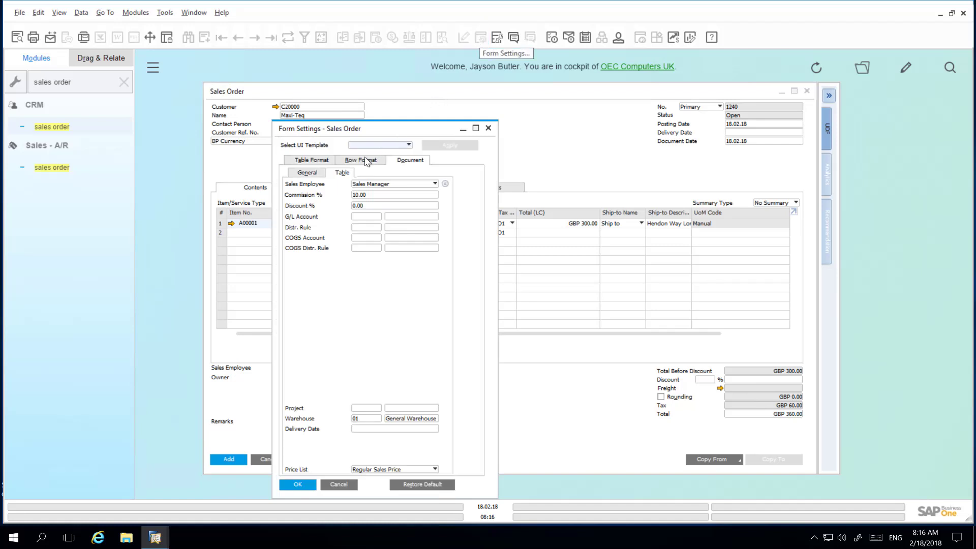
{"action": "left_click", "coordinate": [314, 161]}
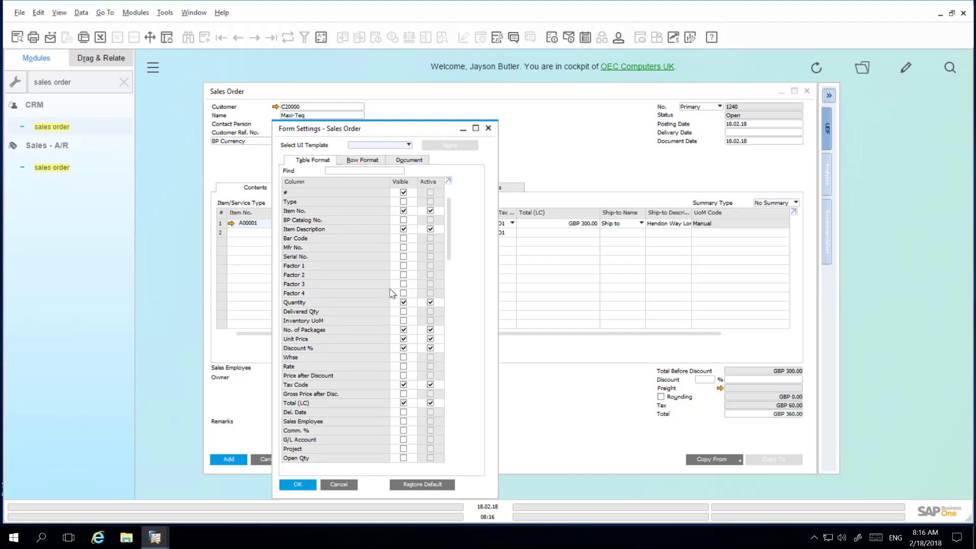
{"action": "left_click", "coordinate": [404, 358]}
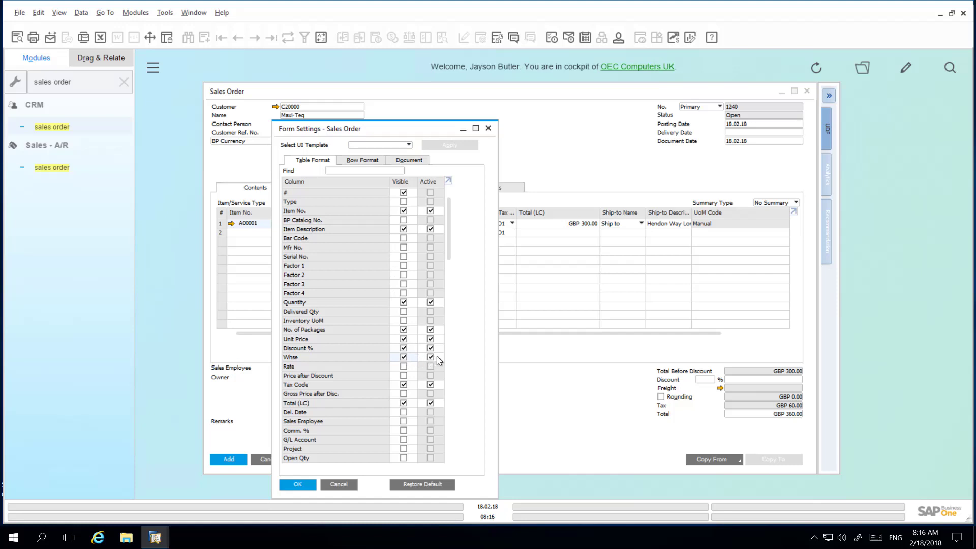
{"action": "left_click", "coordinate": [304, 484]}
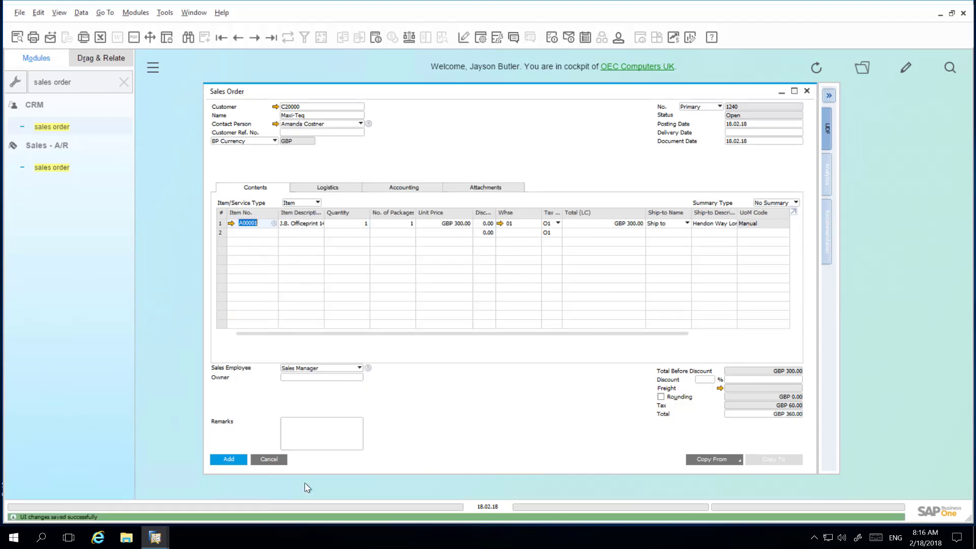
Check the first line's warehouse 01 in the warehouse list and cancel without changes.
{"action": "left_click", "coordinate": [526, 224]}
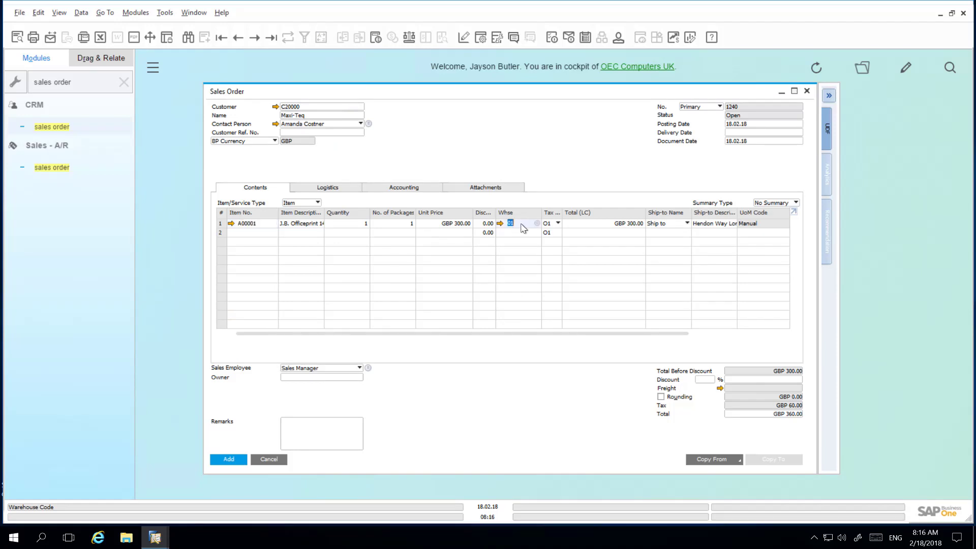
{"action": "left_click", "coordinate": [538, 224]}
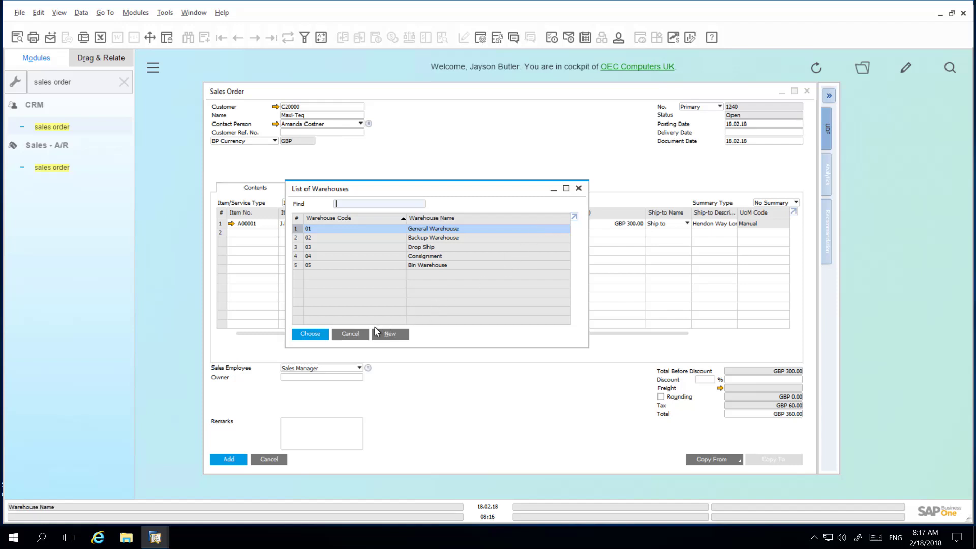
{"action": "left_click", "coordinate": [350, 334]}
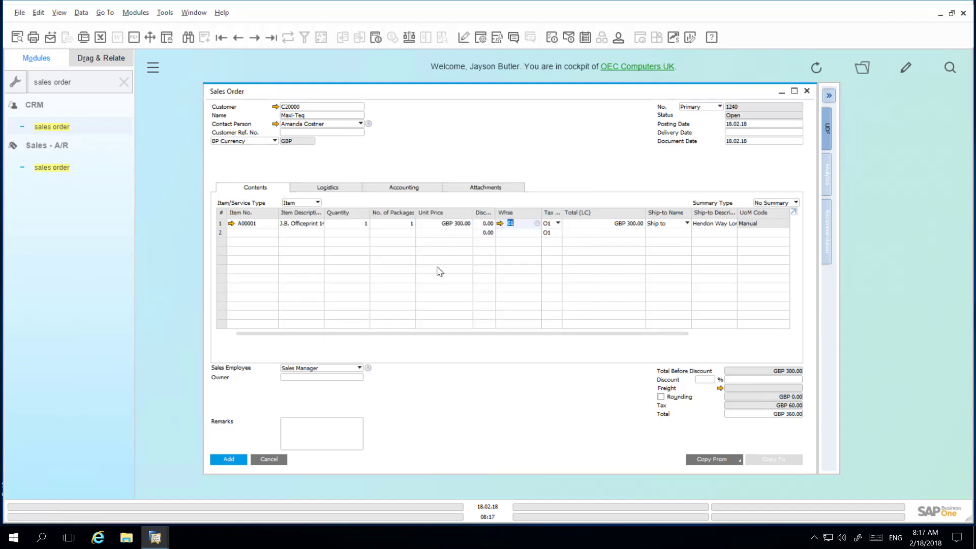
Untick Active for the Whse column so warehouse 01 stays visible but read-only.
{"action": "left_click", "coordinate": [481, 37]}
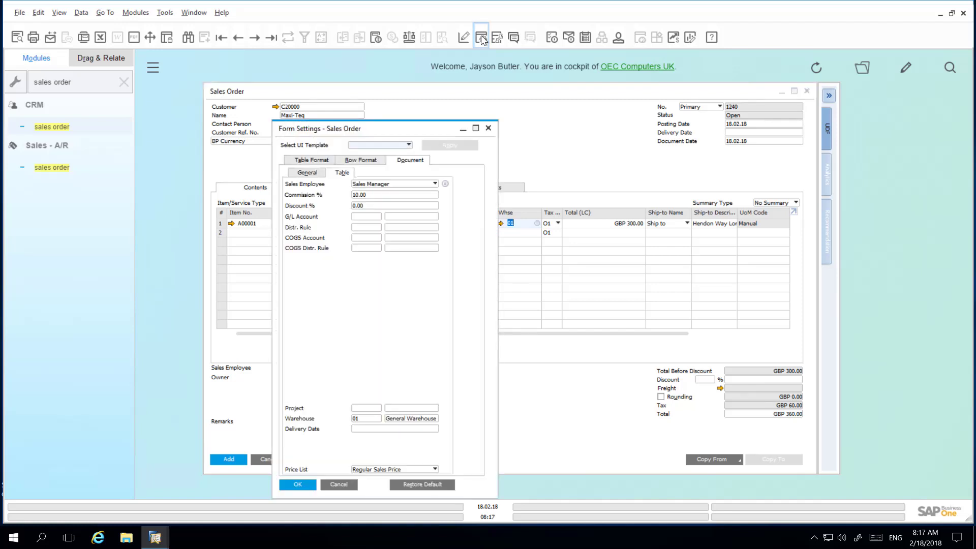
{"action": "left_click", "coordinate": [321, 161]}
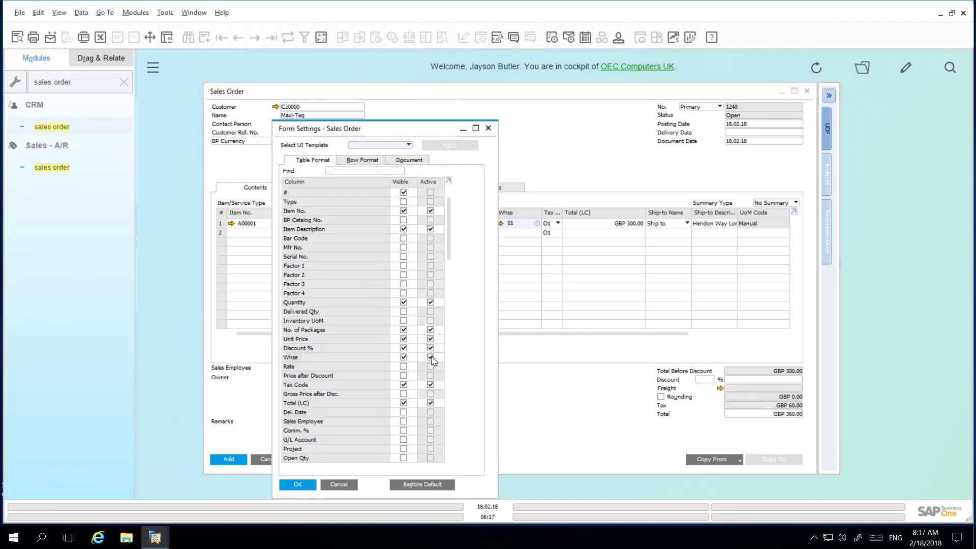
{"action": "left_click", "coordinate": [430, 357]}
{"action": "left_click", "coordinate": [298, 485]}
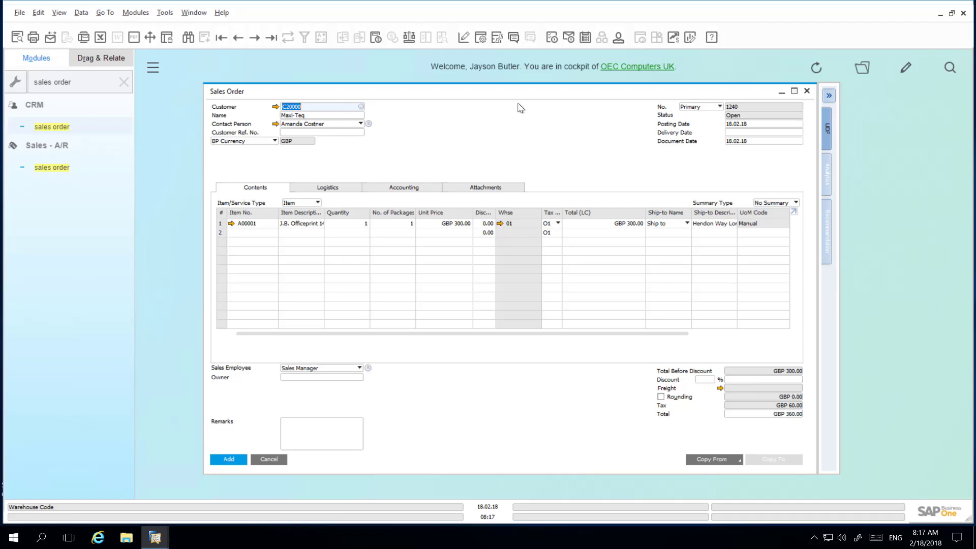
Untick Visible for UoM Code, Ship-to Description and Ship-to Name in the item table format.
{"action": "left_click", "coordinate": [481, 37]}
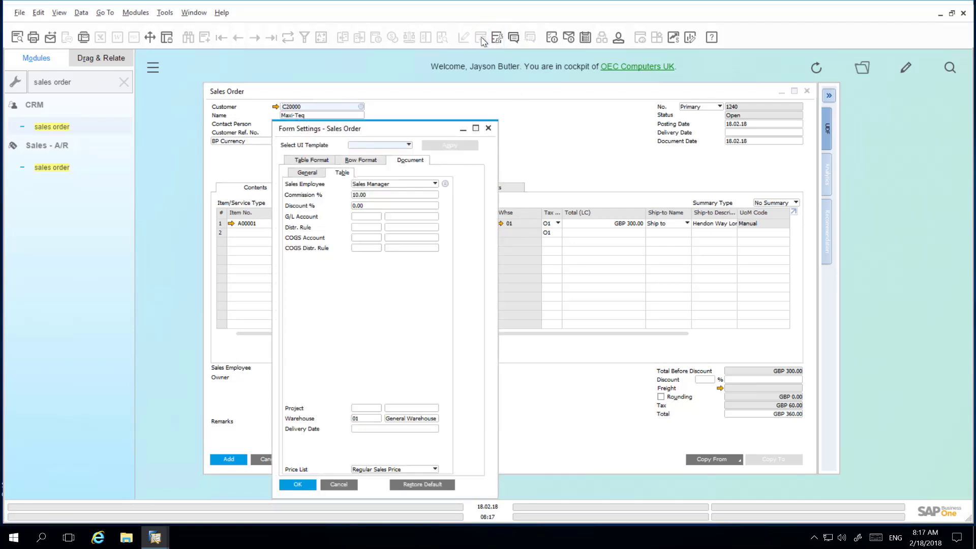
{"action": "left_click", "coordinate": [321, 162]}
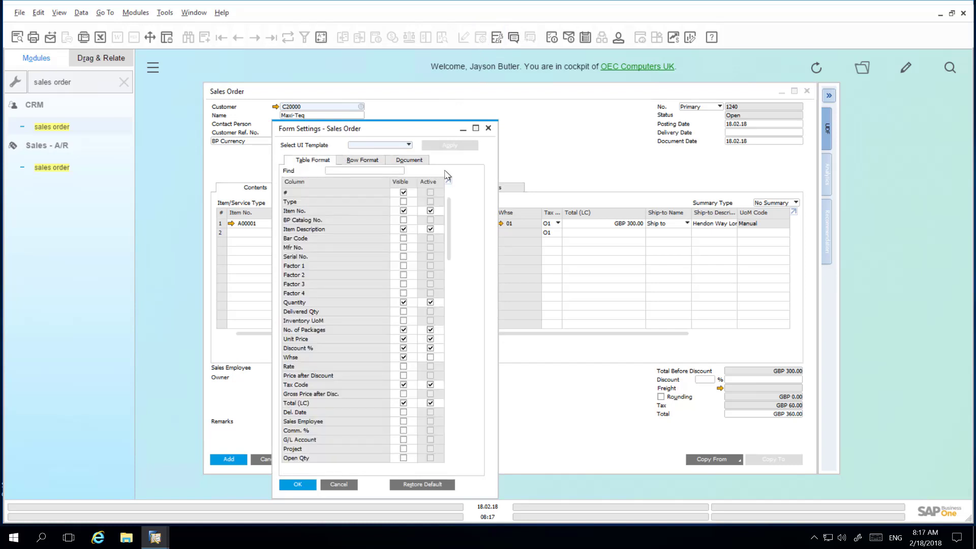
{"action": "scroll", "coordinate": [448, 288], "scroll_direction": "down", "scroll_amount": 1}
{"action": "scroll", "coordinate": [447, 289], "scroll_direction": "down", "scroll_amount": 20}
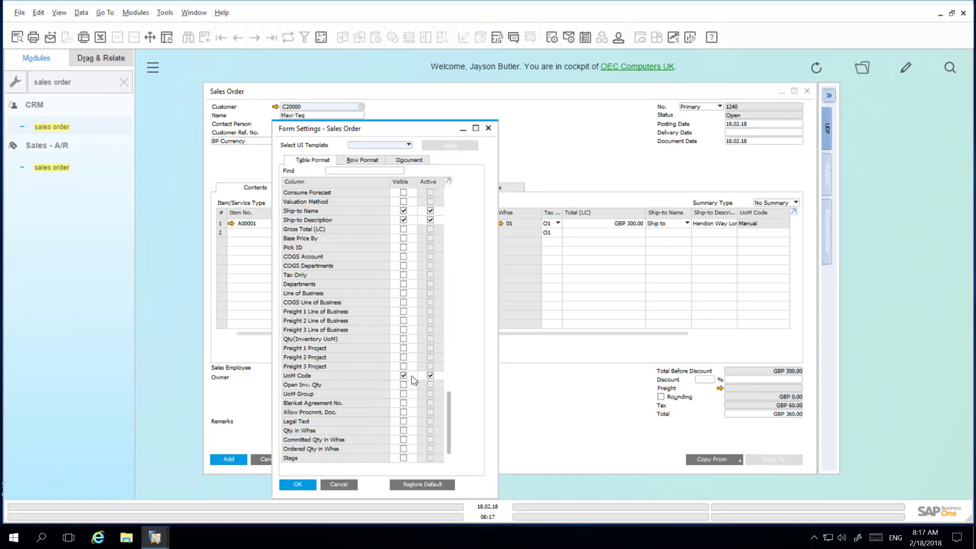
{"action": "left_click", "coordinate": [404, 375]}
{"action": "left_click", "coordinate": [404, 220]}
{"action": "left_click", "coordinate": [404, 210]}
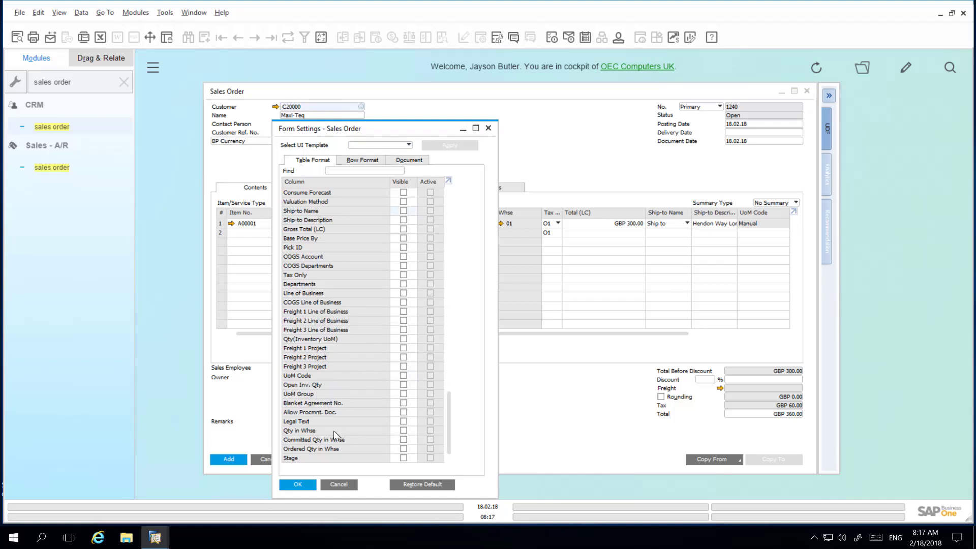
{"action": "left_click", "coordinate": [305, 484]}
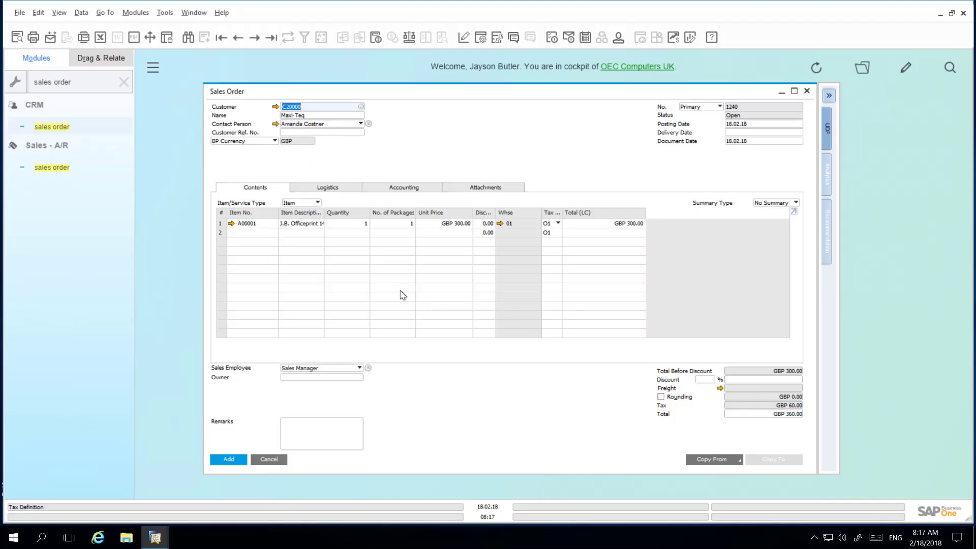
Open the List of Items from row 2's Item No. cell.
{"action": "left_click", "coordinate": [269, 232]}
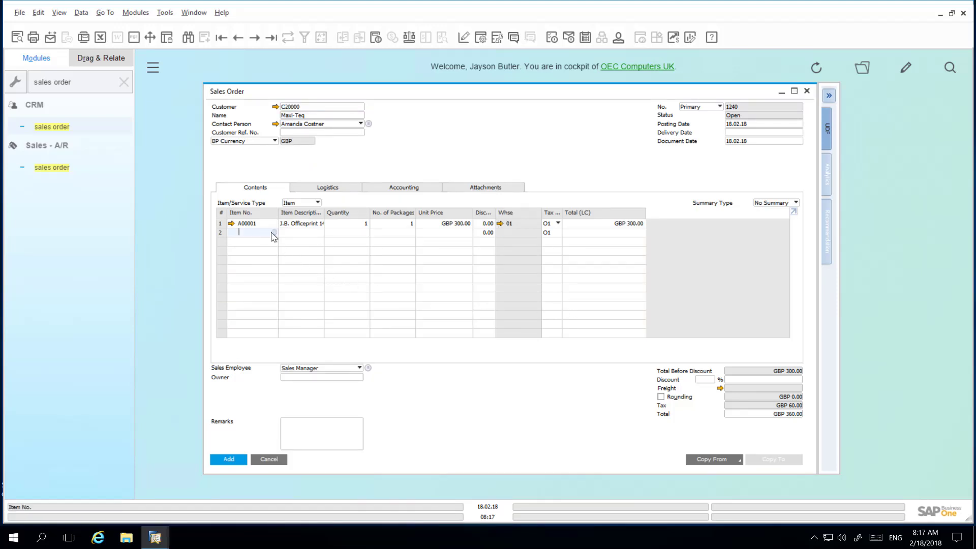
{"action": "left_click", "coordinate": [272, 234]}
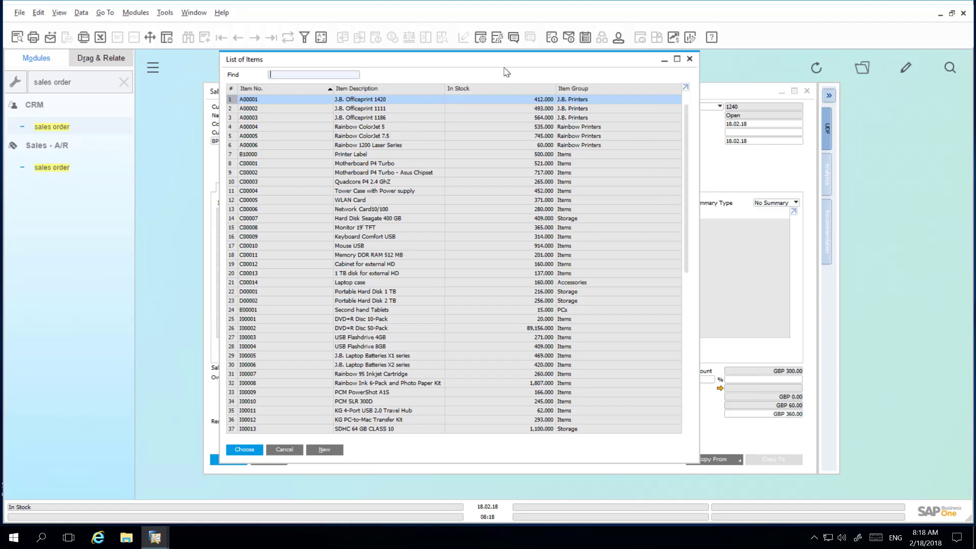
Add the Pricing Unit field as a new row, displayed as 'Pricing Unit', in the list's form settings.
{"action": "left_click", "coordinate": [479, 39]}
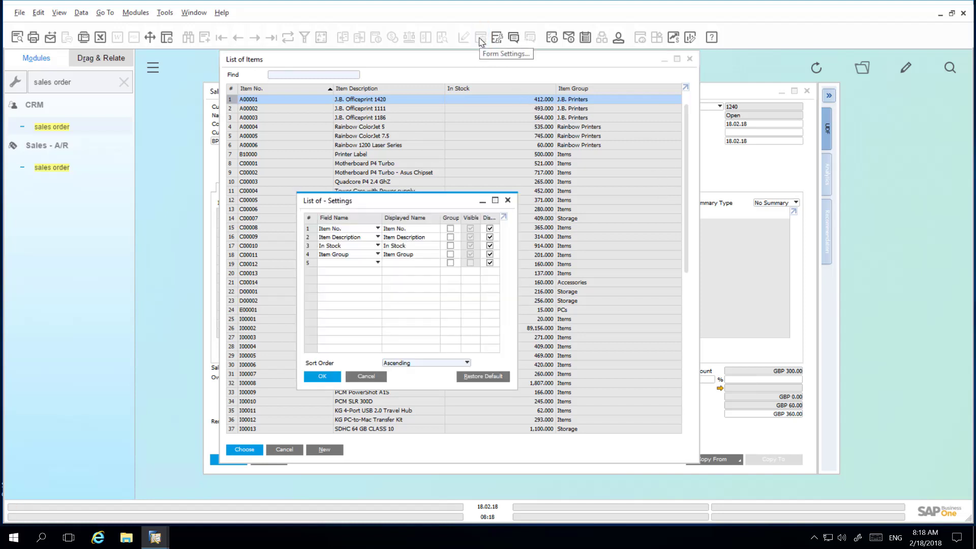
{"action": "left_click", "coordinate": [378, 263]}
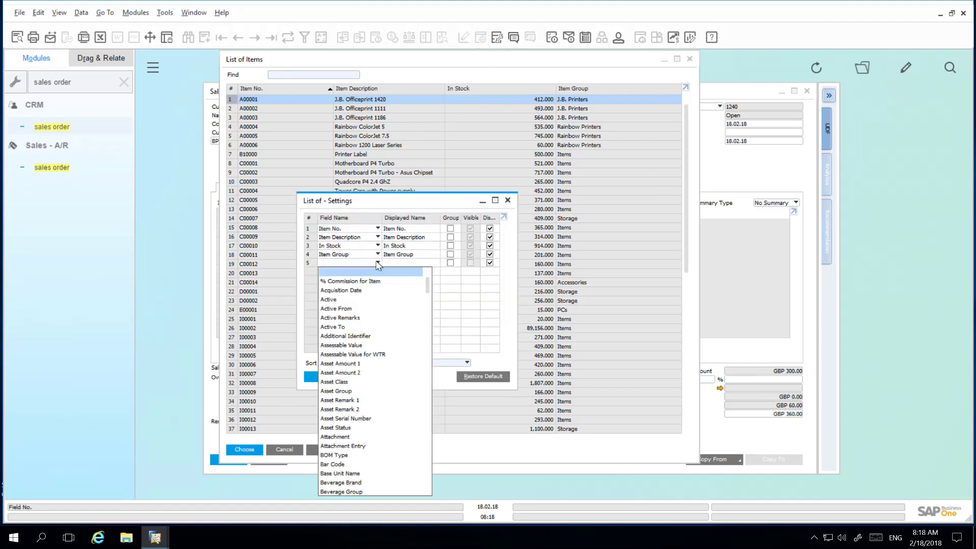
{"action": "type", "text": "pri"}
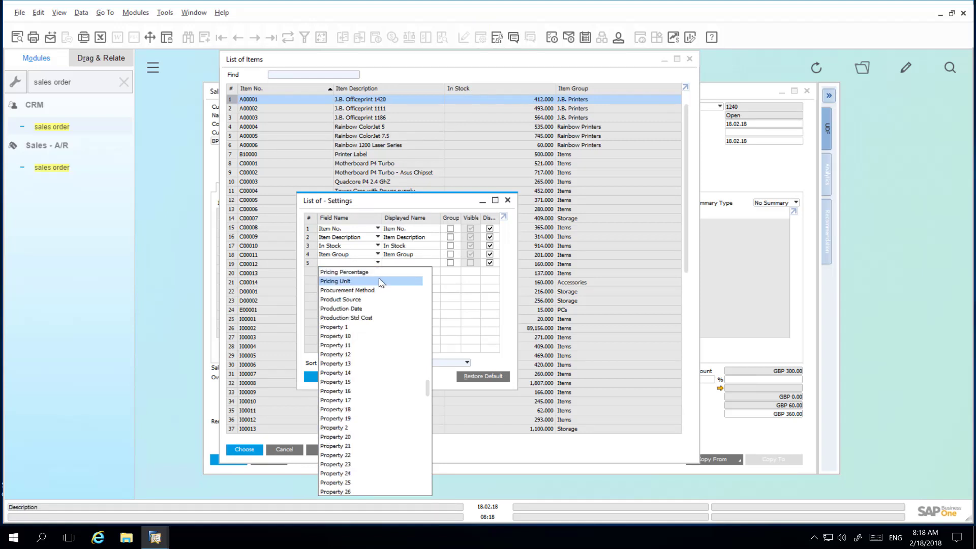
{"action": "left_click", "coordinate": [384, 281]}
{"action": "left_click", "coordinate": [395, 263]}
{"action": "type", "text": "Pric"}
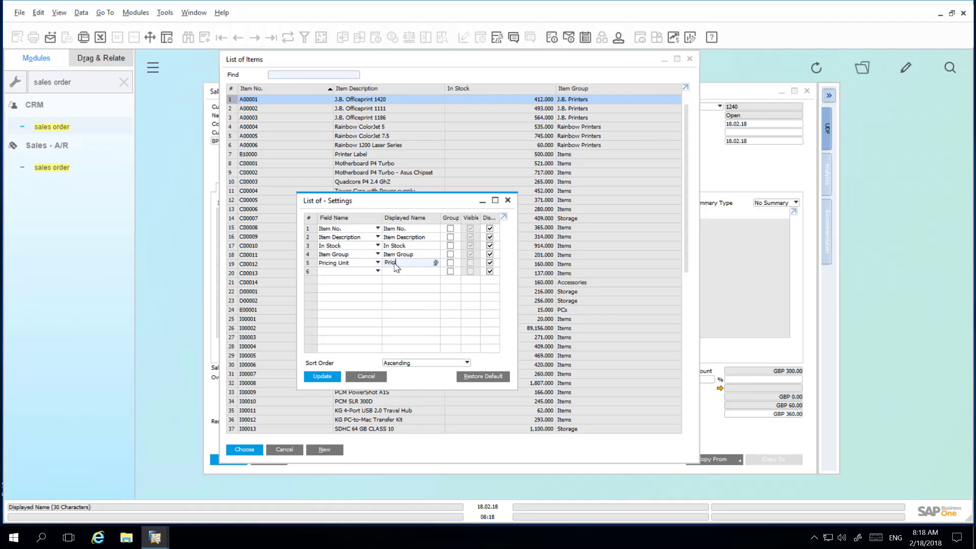
{"action": "type", "text": "ing Unit"}
{"action": "left_click", "coordinate": [324, 378]}
{"action": "left_click", "coordinate": [323, 377]}
Reopen the List of Items for row 2 to see the new Pricing Unit column.
{"action": "left_click", "coordinate": [299, 451]}
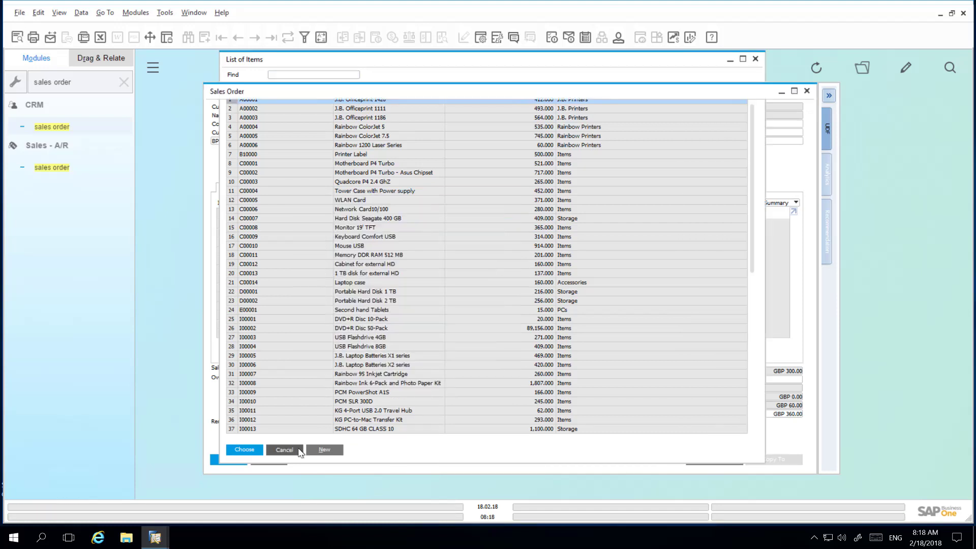
{"action": "left_click", "coordinate": [274, 232]}
{"action": "left_click_drag", "start_coordinate": [501, 429], "coordinate": [740, 431]}
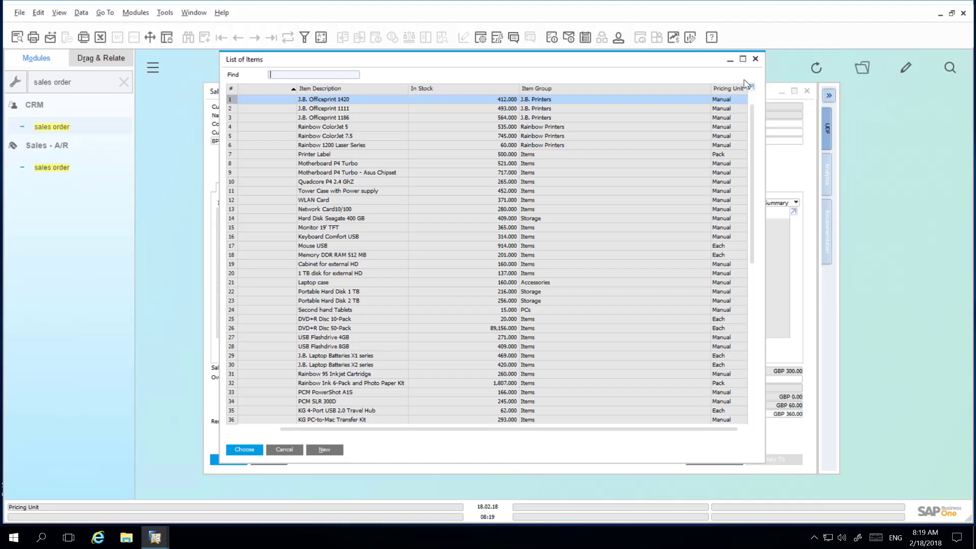
Open the sales Open Items List via an 'open items' menu search, maximized.
{"action": "key", "text": "Escape"}
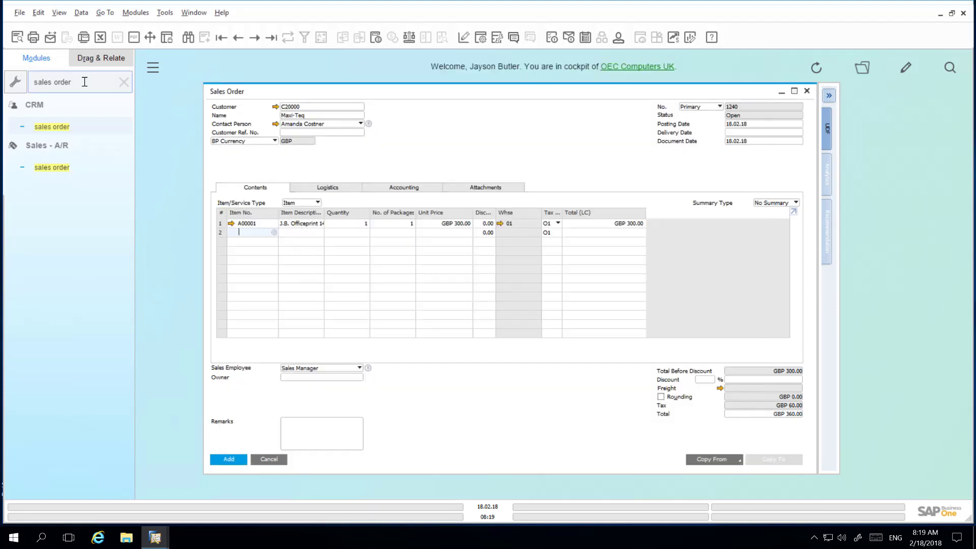
{"action": "triple_click", "coordinate": [102, 79]}
{"action": "key", "text": "BackSpace"}
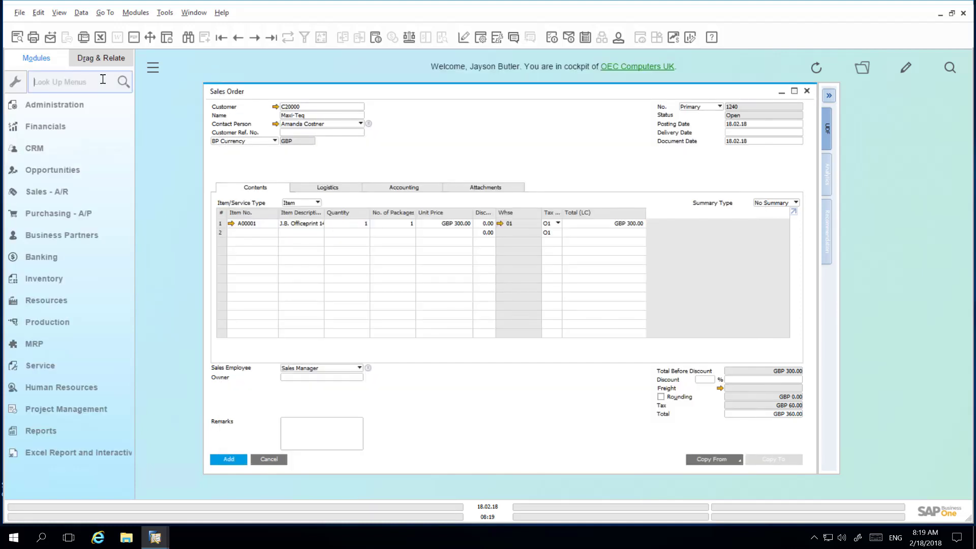
{"action": "type", "text": "open items"}
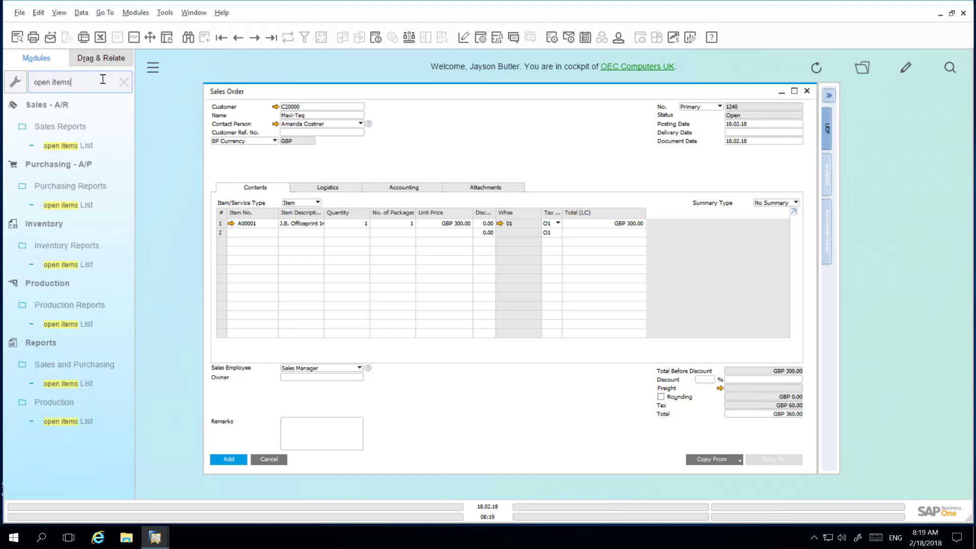
{"action": "left_click", "coordinate": [87, 146]}
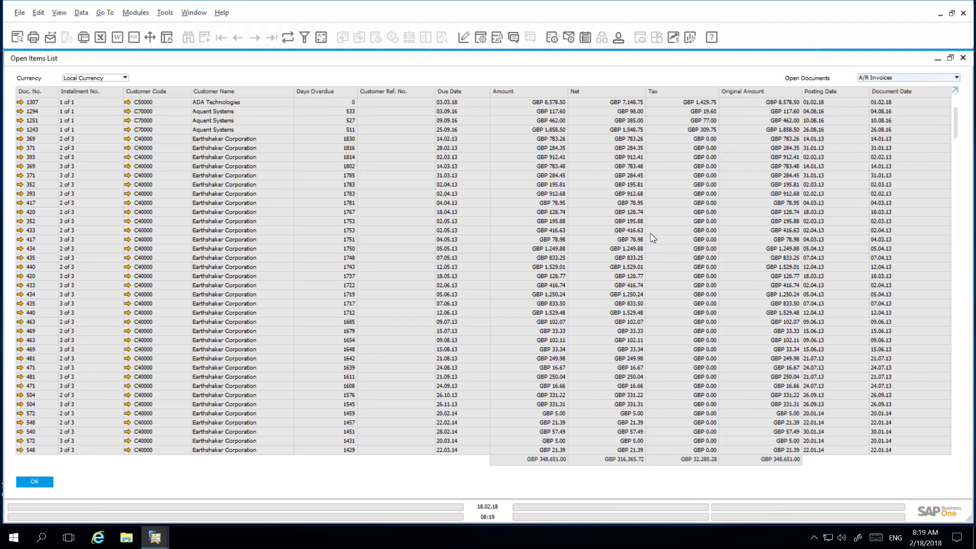
{"action": "left_click", "coordinate": [647, 247]}
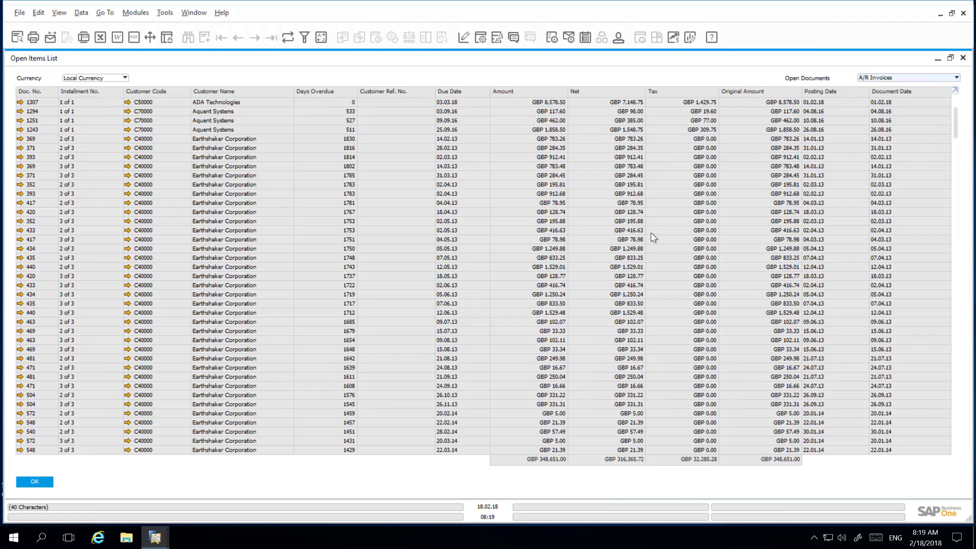
Show Blanket Agreement and Document Type; hide Net, Tax, Original Amount and Posting Date.
{"action": "left_click", "coordinate": [480, 38]}
{"action": "left_click", "coordinate": [404, 338]}
{"action": "left_click", "coordinate": [404, 330]}
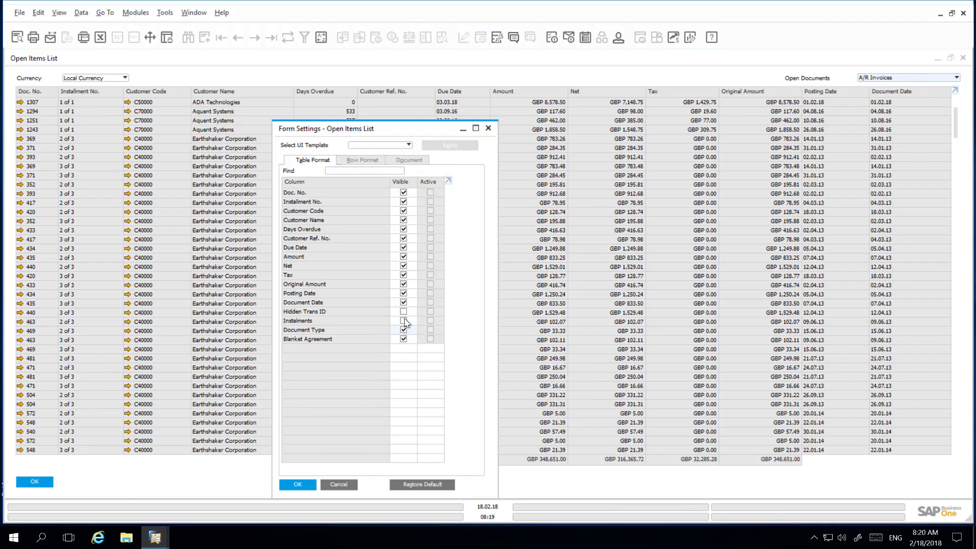
{"action": "left_click", "coordinate": [404, 266]}
{"action": "left_click", "coordinate": [404, 275]}
{"action": "left_click", "coordinate": [404, 285]}
{"action": "left_click", "coordinate": [404, 293]}
{"action": "left_click", "coordinate": [298, 484]}
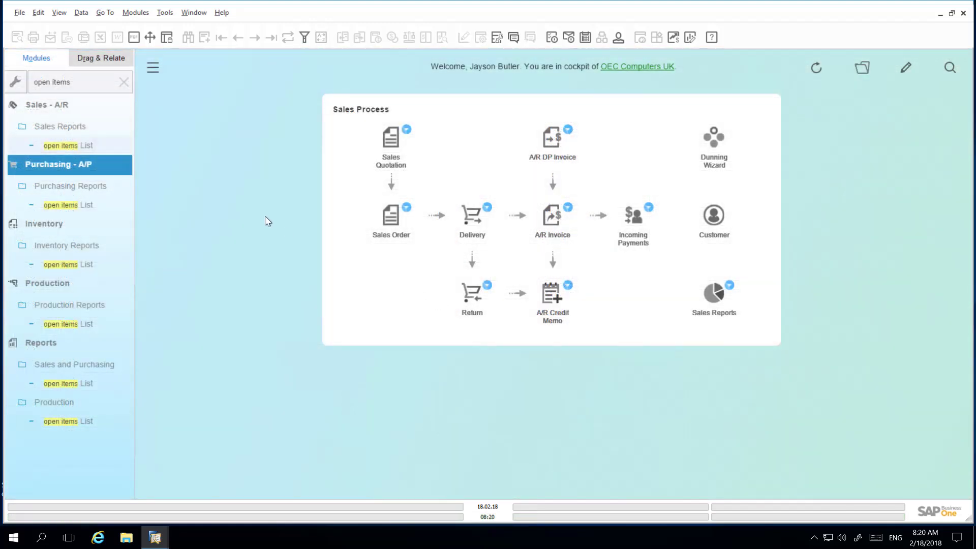
Open Business Partner Master Data at the first record, Maxi-Teq, on its Contact Persons tab.
{"action": "left_click", "coordinate": [123, 82]}
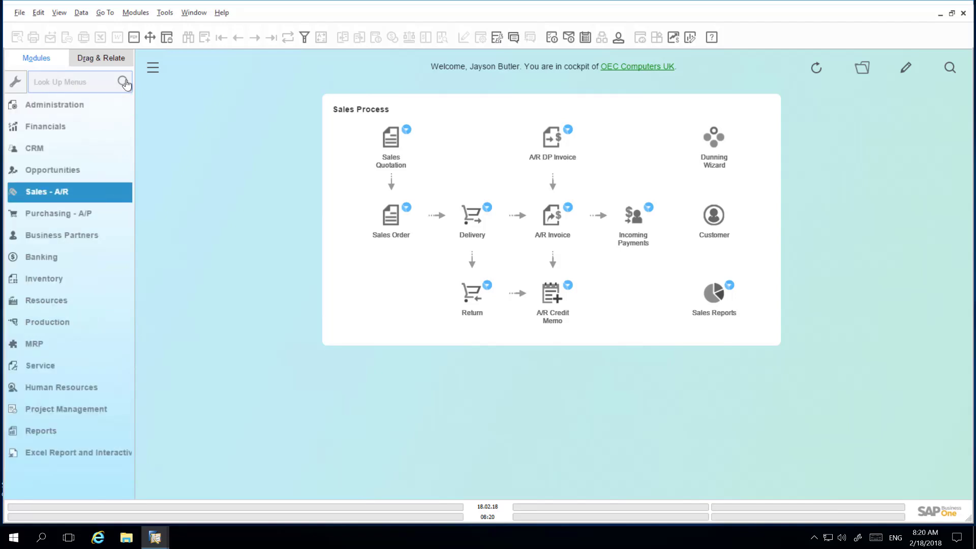
{"action": "left_click", "coordinate": [98, 237]}
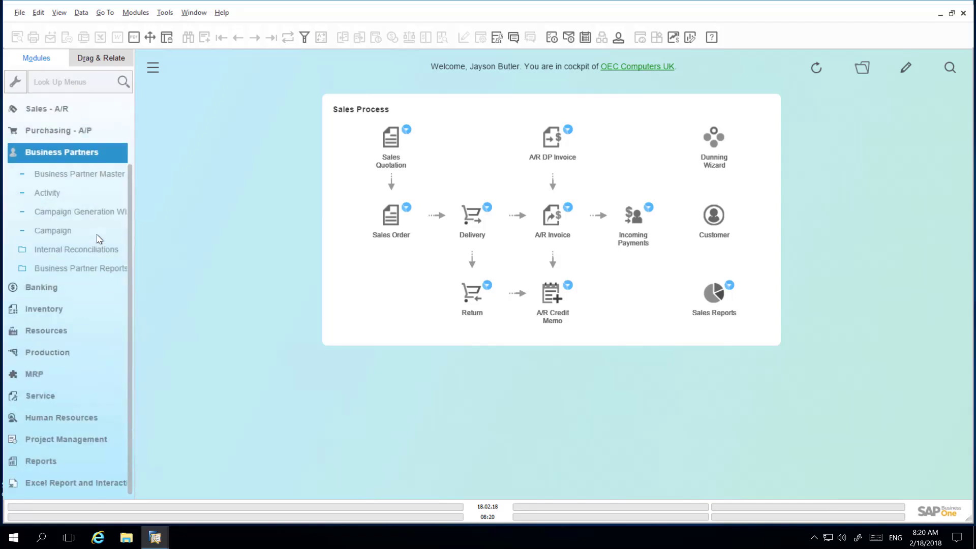
{"action": "left_click", "coordinate": [99, 173]}
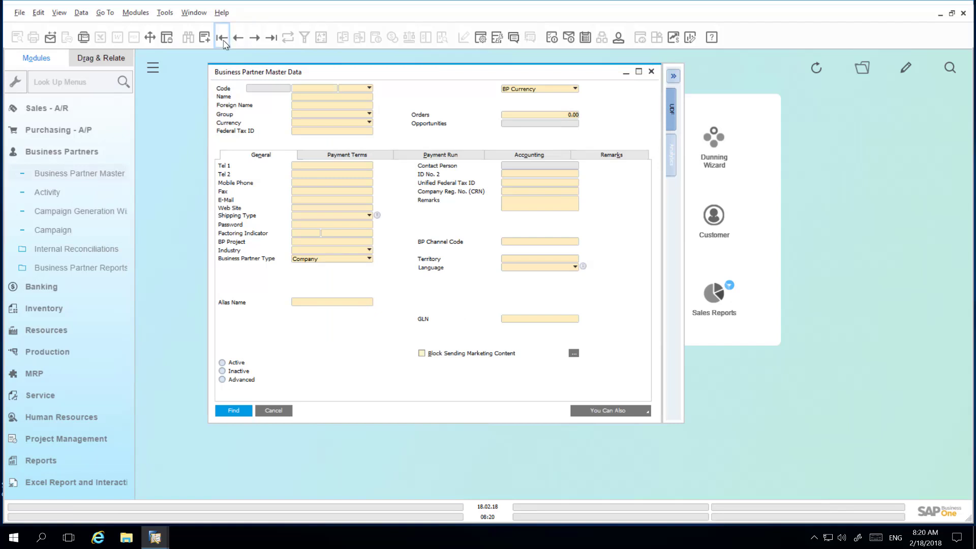
{"action": "left_click", "coordinate": [223, 40]}
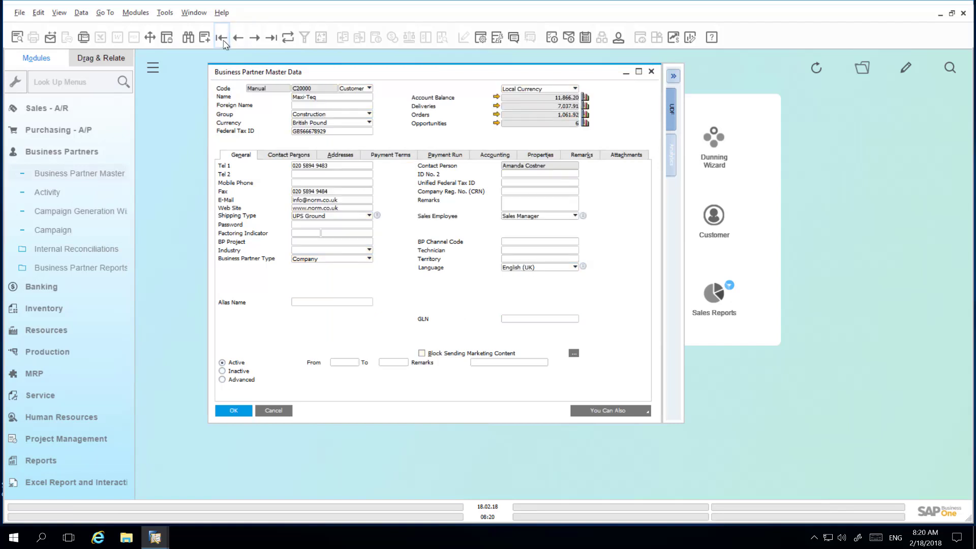
{"action": "left_click", "coordinate": [303, 158]}
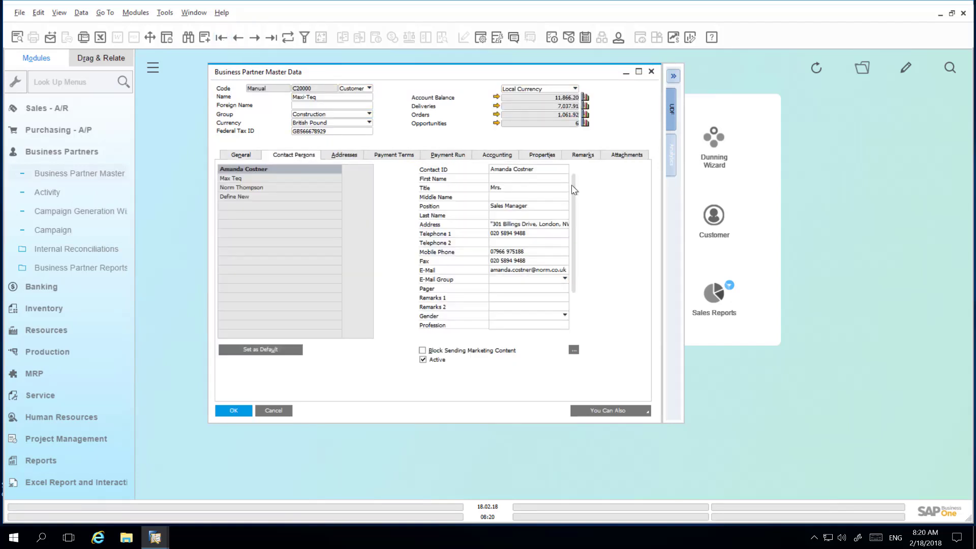
{"action": "scroll", "coordinate": [563, 300], "scroll_direction": "down", "scroll_amount": 2}
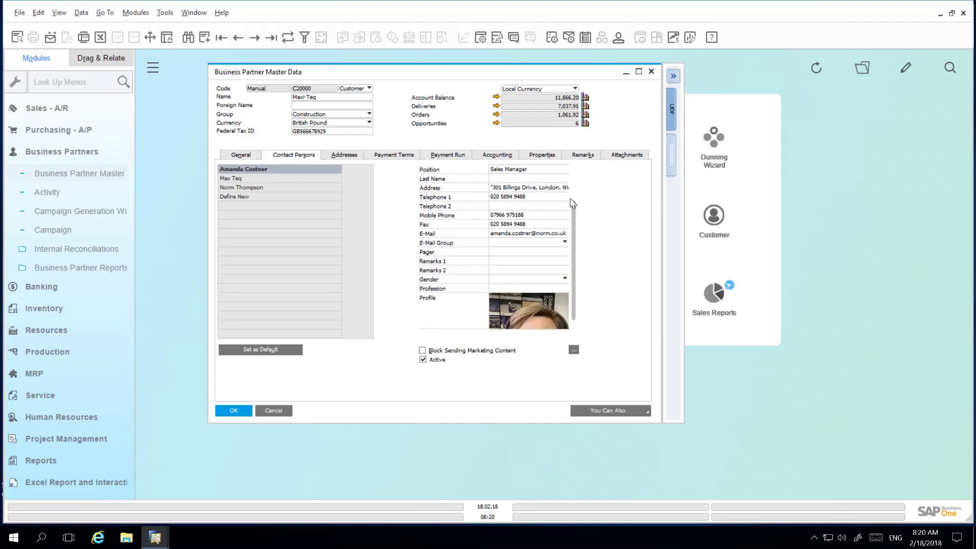
{"action": "scroll", "coordinate": [574, 168], "scroll_direction": "up", "scroll_amount": 2}
Tick Visible for Country of Birth, Date of Birth, City of Birth and Password, then save.
{"action": "left_click", "coordinate": [481, 38]}
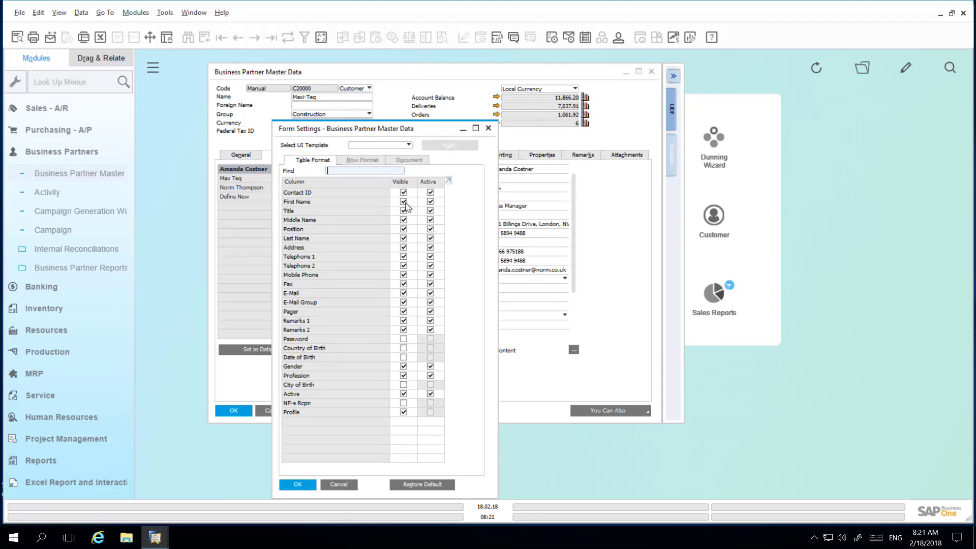
{"action": "left_click", "coordinate": [403, 349]}
{"action": "left_click", "coordinate": [404, 358]}
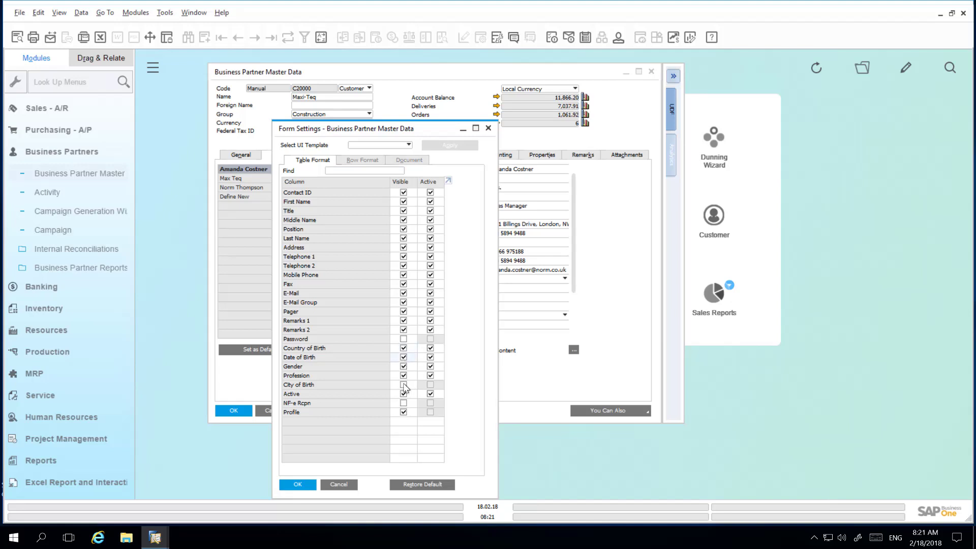
{"action": "left_click", "coordinate": [404, 385]}
{"action": "left_click", "coordinate": [404, 339]}
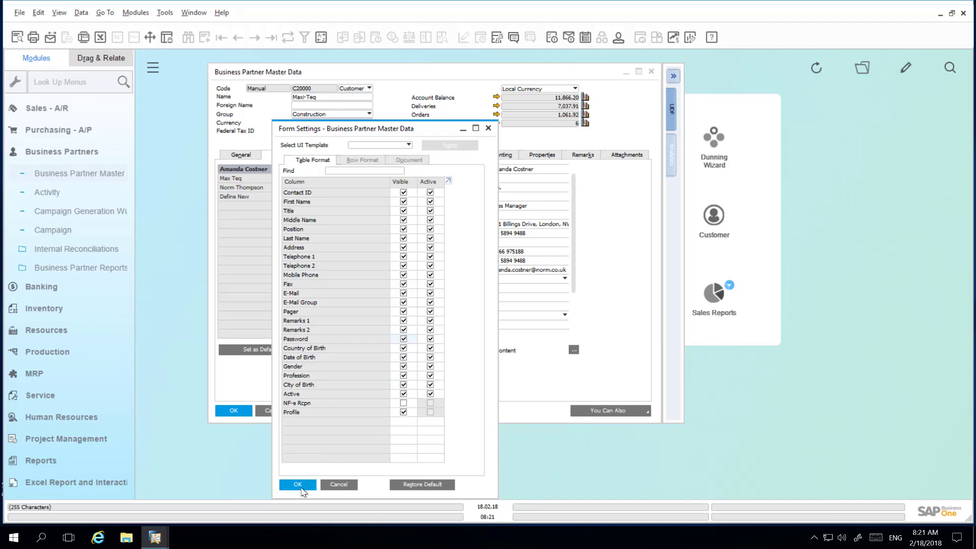
{"action": "key", "text": "Return"}
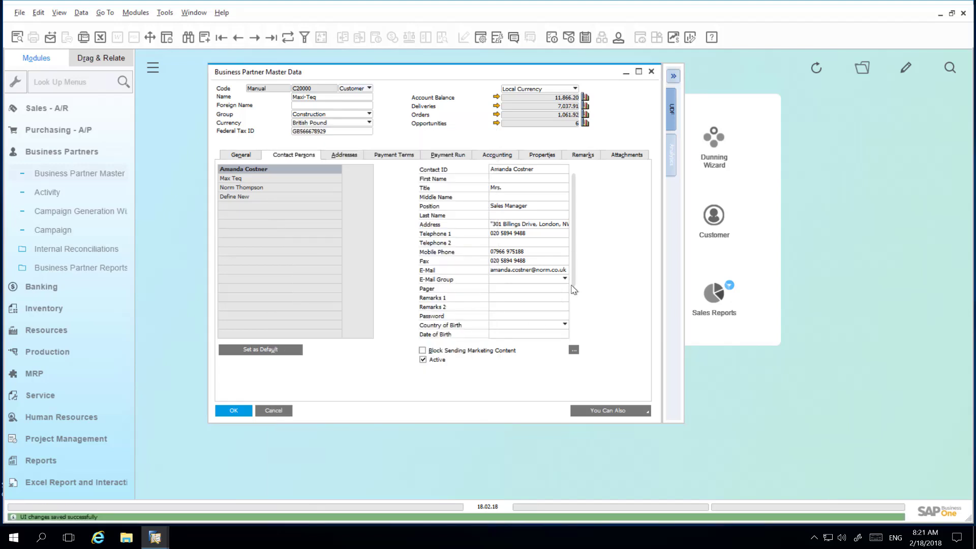
{"action": "scroll", "coordinate": [572, 331], "scroll_direction": "down", "scroll_amount": 1}
{"action": "scroll", "coordinate": [572, 331], "scroll_direction": "down", "scroll_amount": 1}
{"action": "scroll", "coordinate": [572, 300], "scroll_direction": "up", "scroll_amount": 2}
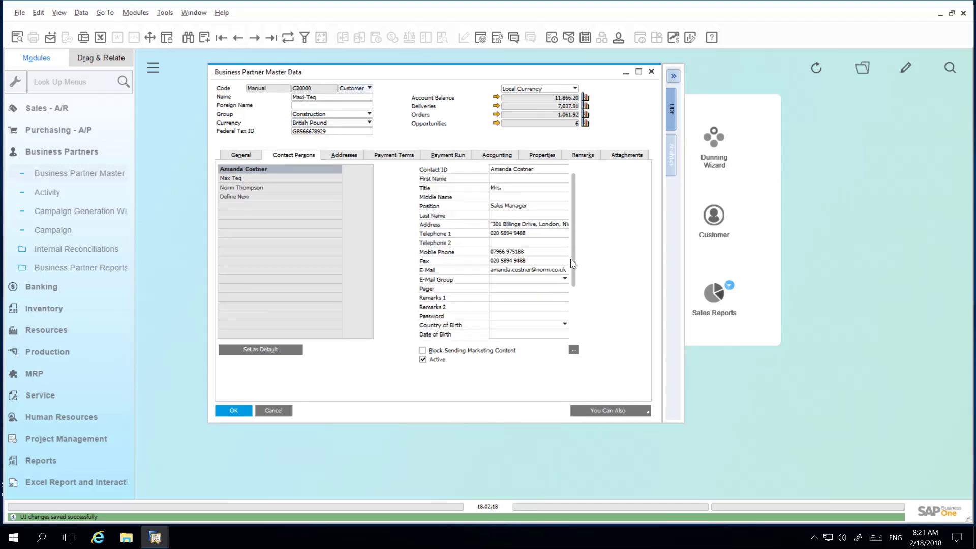